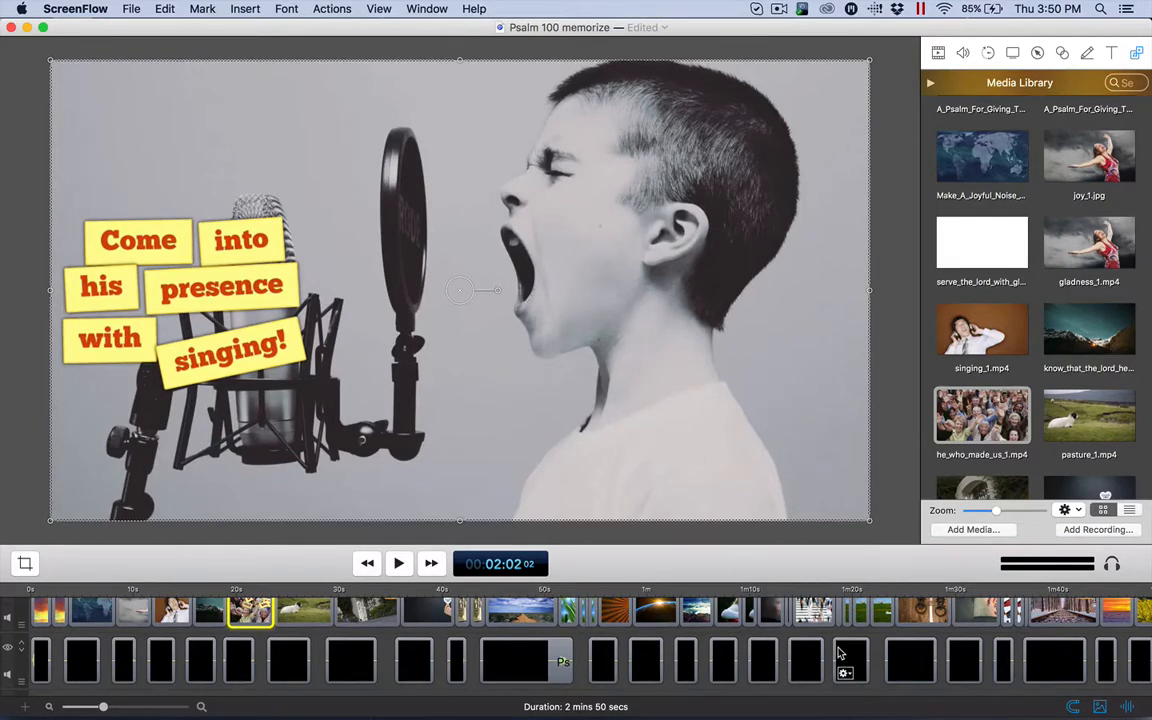
Step: Look over the clips along the timeline, previewing the opening background at 2 seconds and the world map clip at about 4 seconds
scroll(840, 655, right, 10)
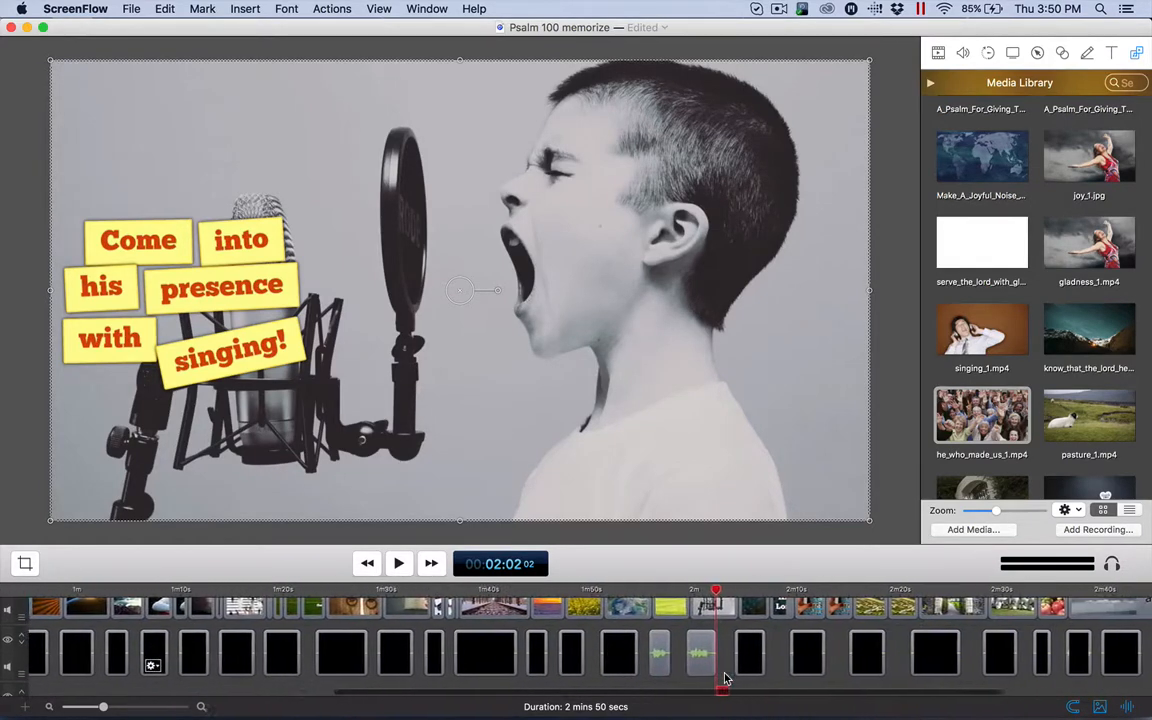
scroll(727, 679, right, 2)
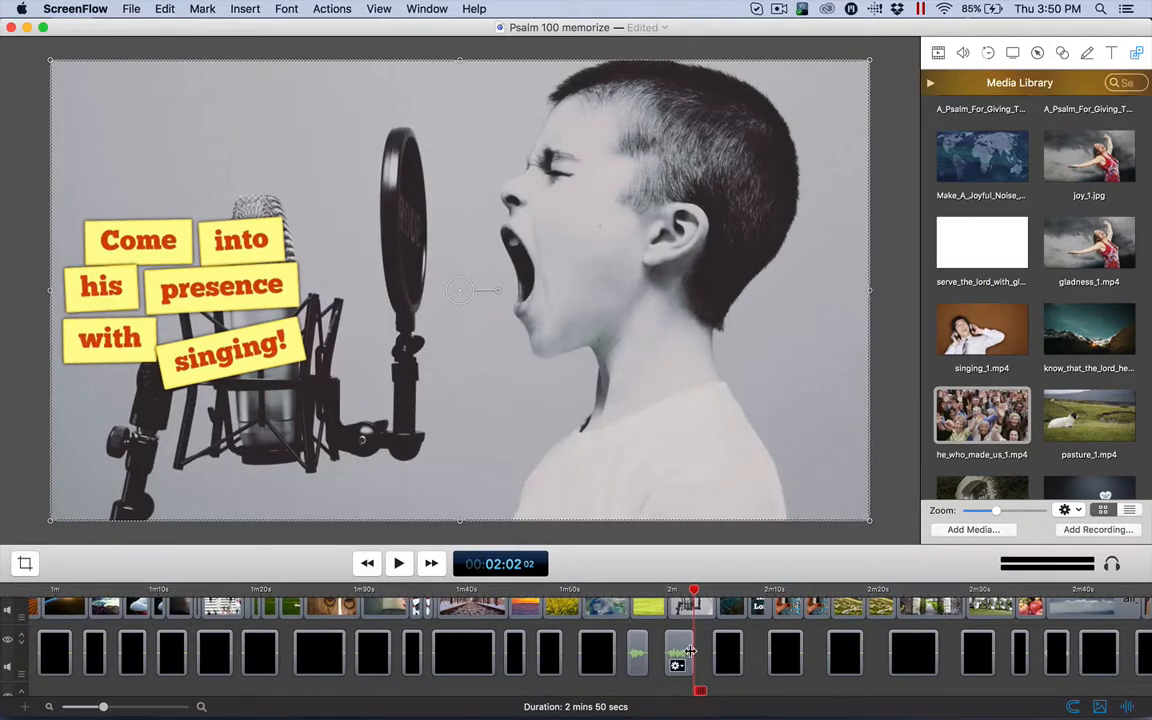
scroll(690, 660, left, 15)
scroll(691, 656, up, 2)
scroll(691, 656, left, 4)
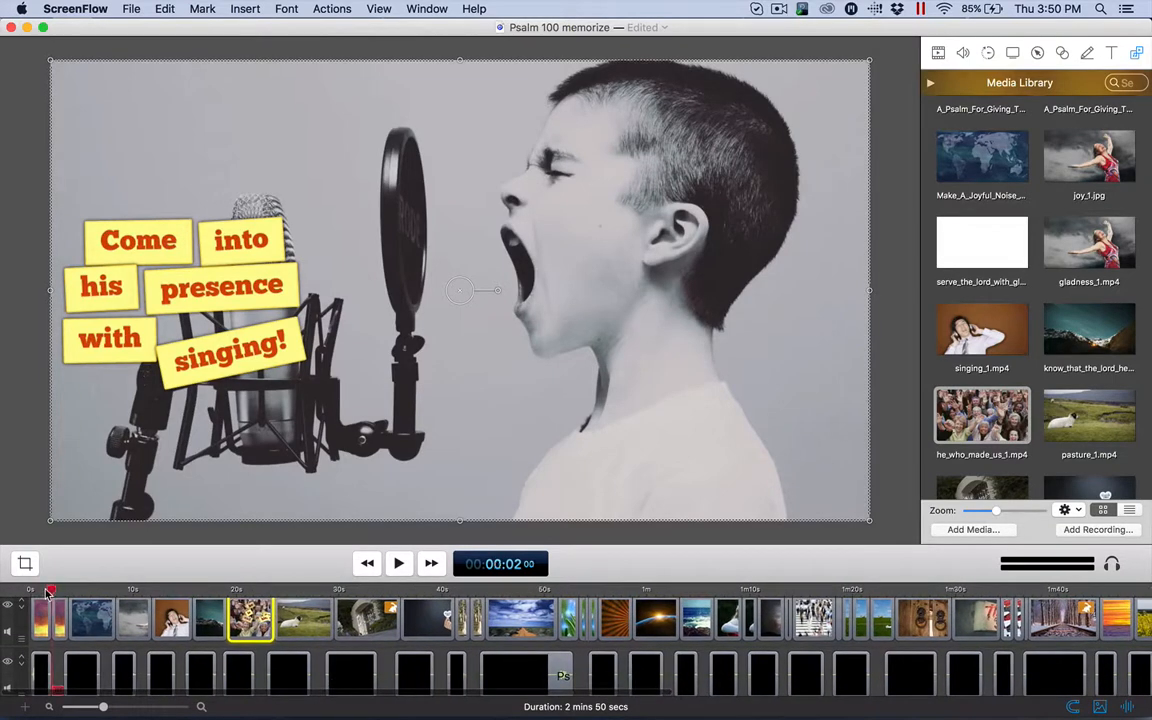
click(48, 591)
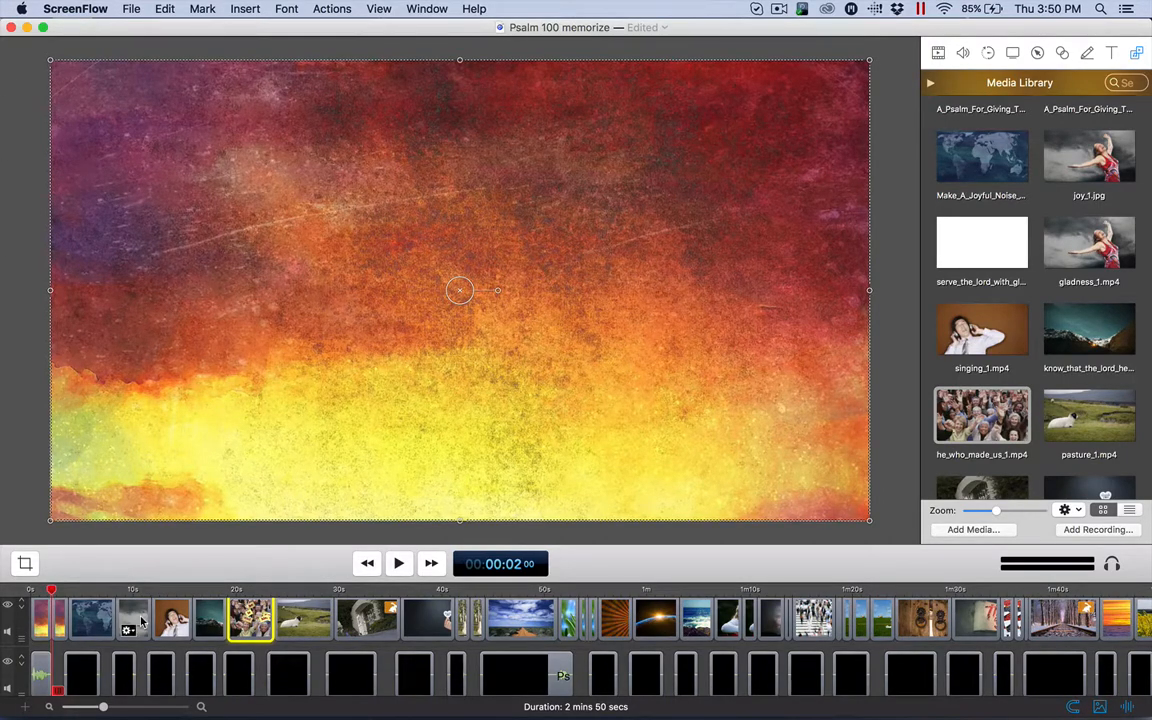
scroll(141, 622, down, 3)
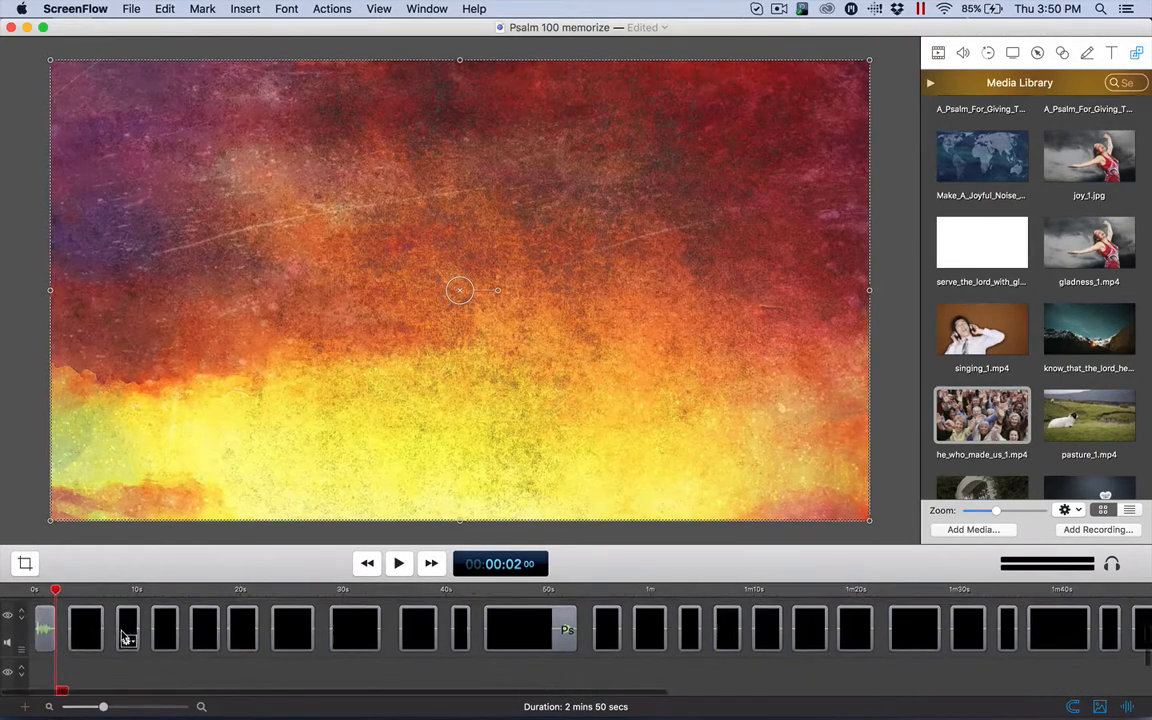
click(77, 594)
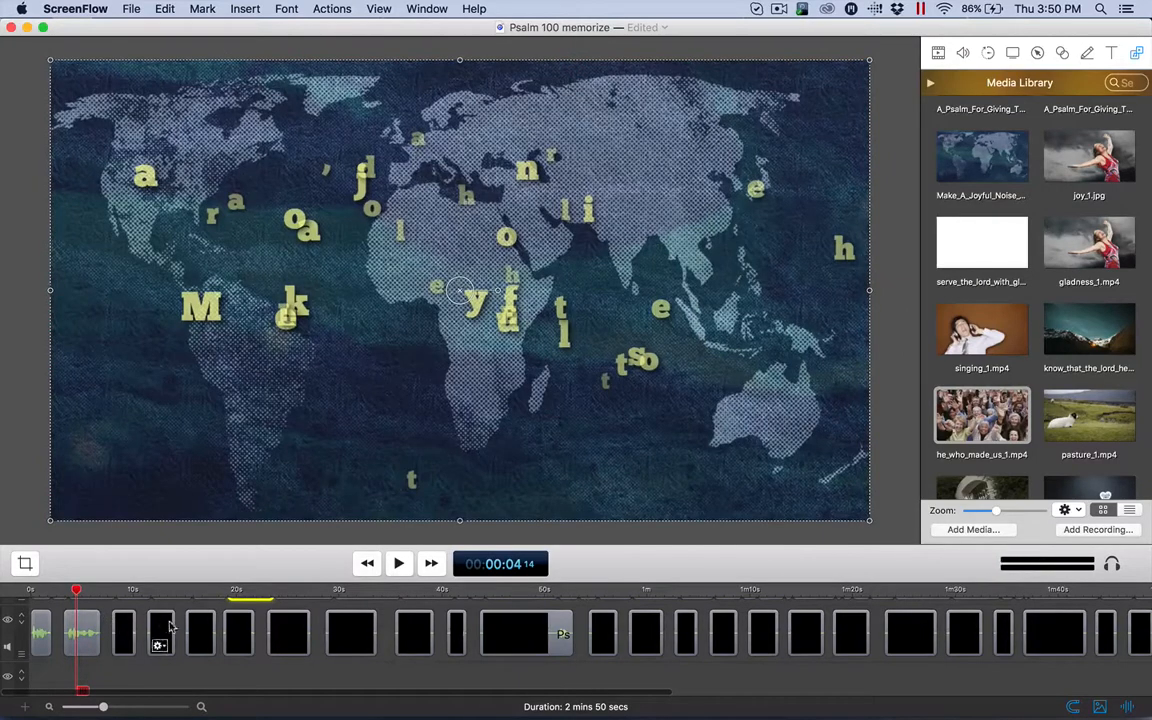
Step: Examine the AudioQuattro - CLOUDS.mp3 music track along its full length and place the playhead at its end
scroll(681, 632, right, 2)
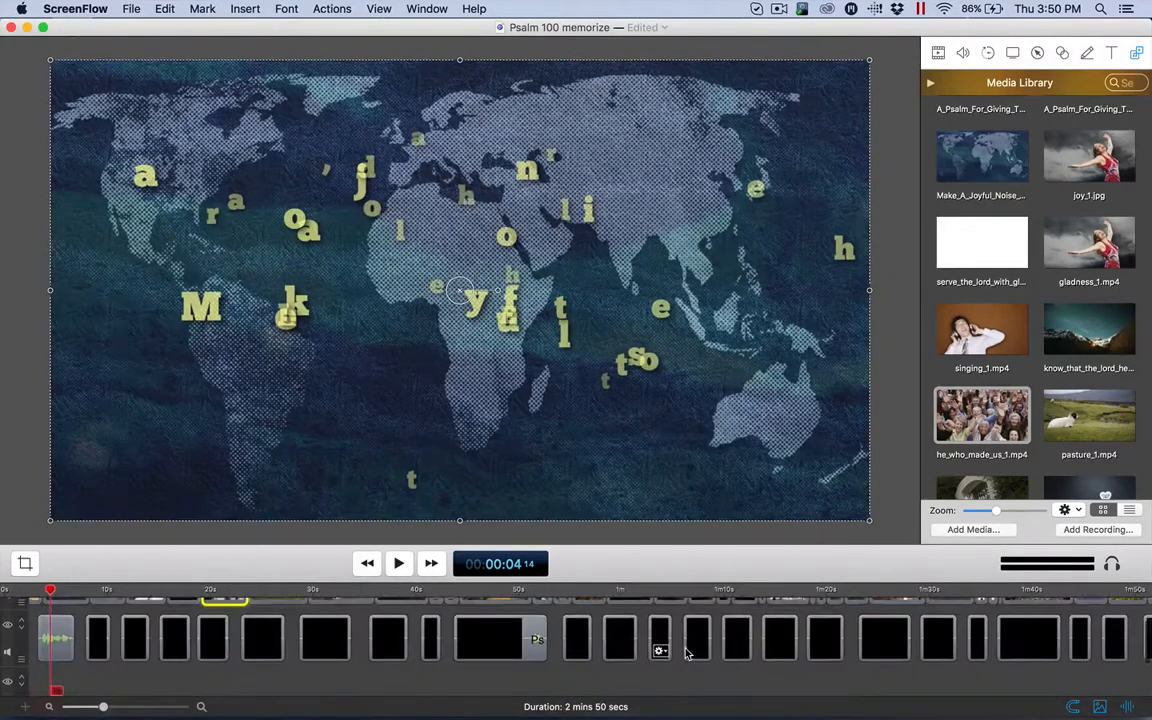
scroll(686, 652, down, 5)
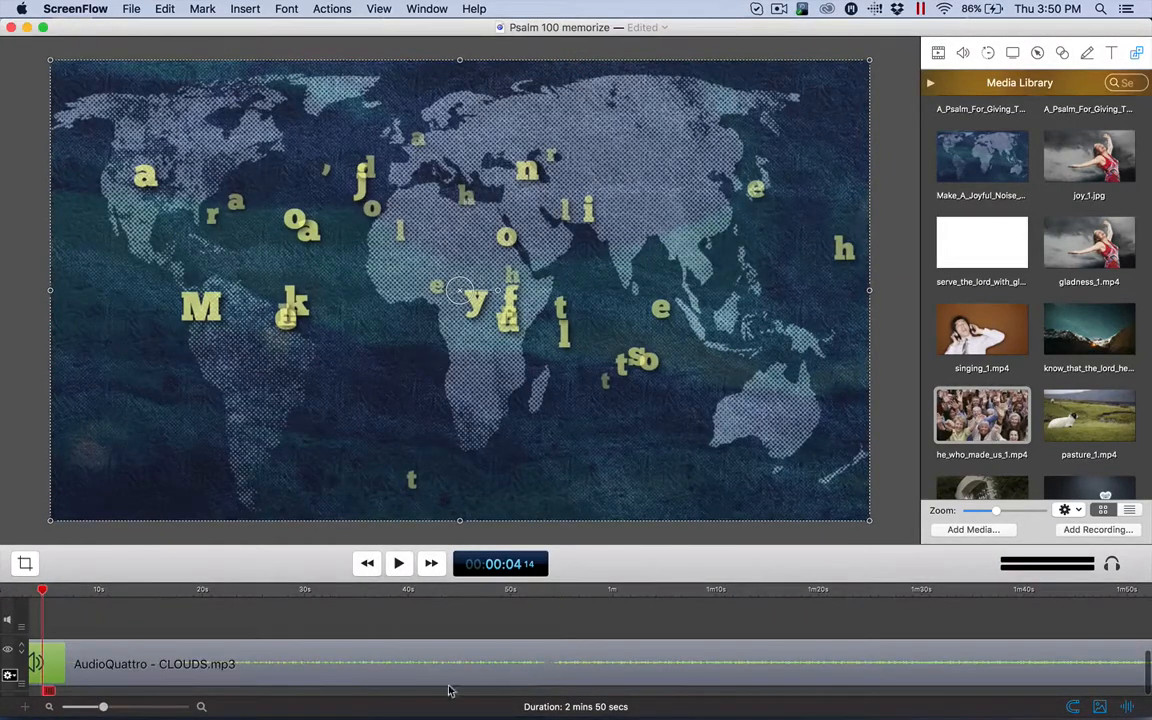
scroll(340, 676, right, 10)
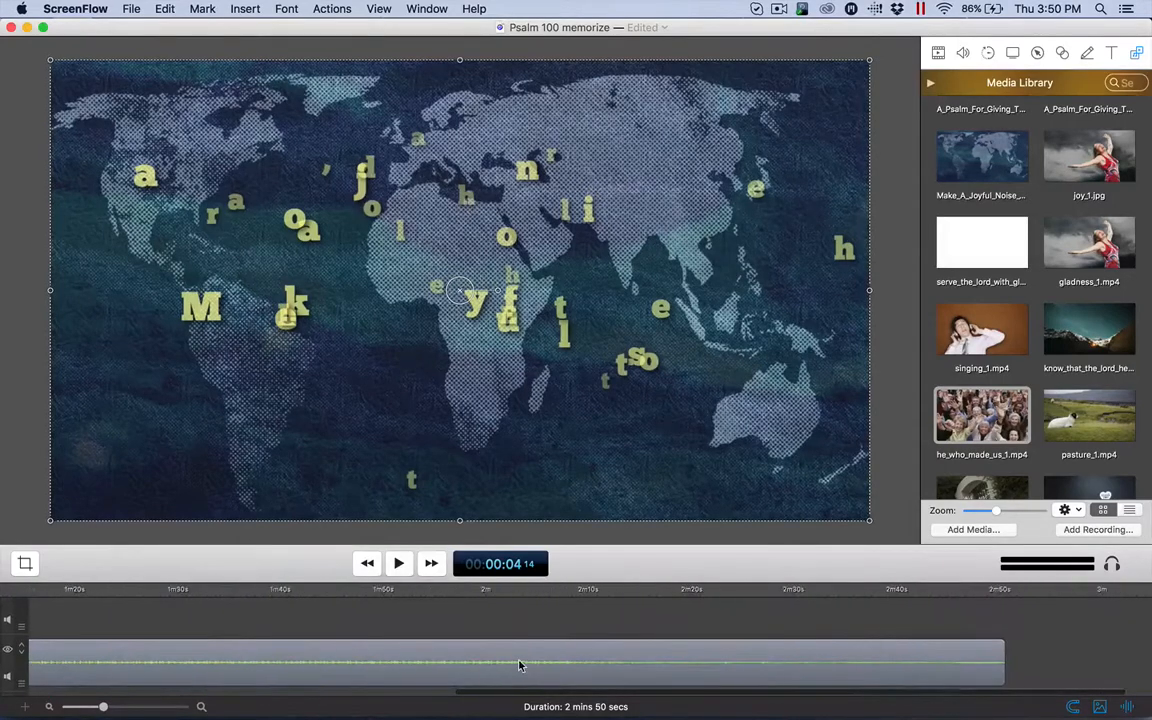
scroll(630, 663, up, 3)
scroll(825, 681, down, 3)
scroll(825, 681, right, 1)
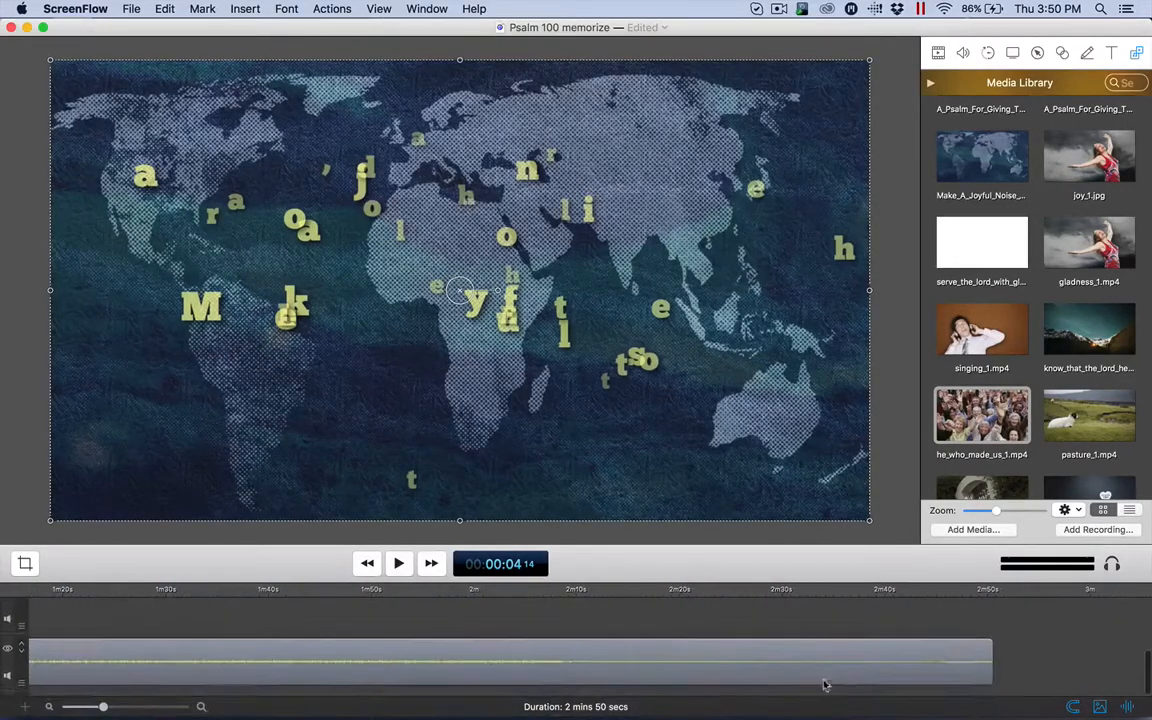
click(995, 589)
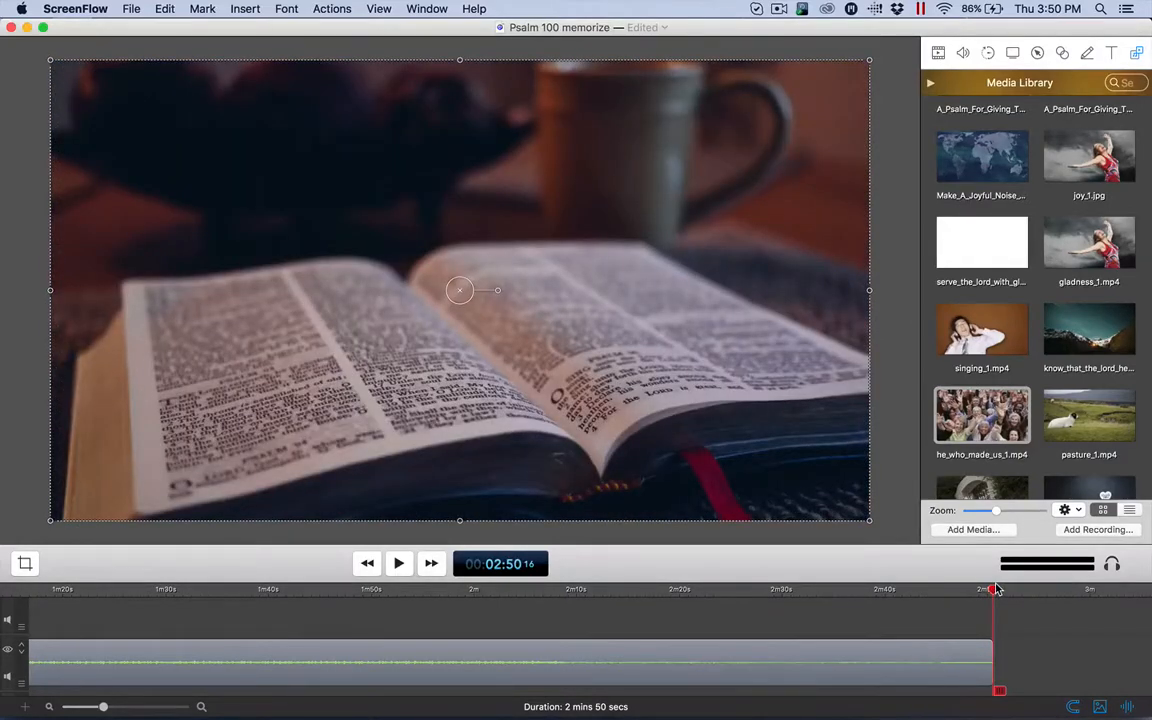
Step: Examine the image clips, voice clips and music track from the end of the project back to its beginning
scroll(800, 630, up, 3)
scroll(800, 630, left, 1)
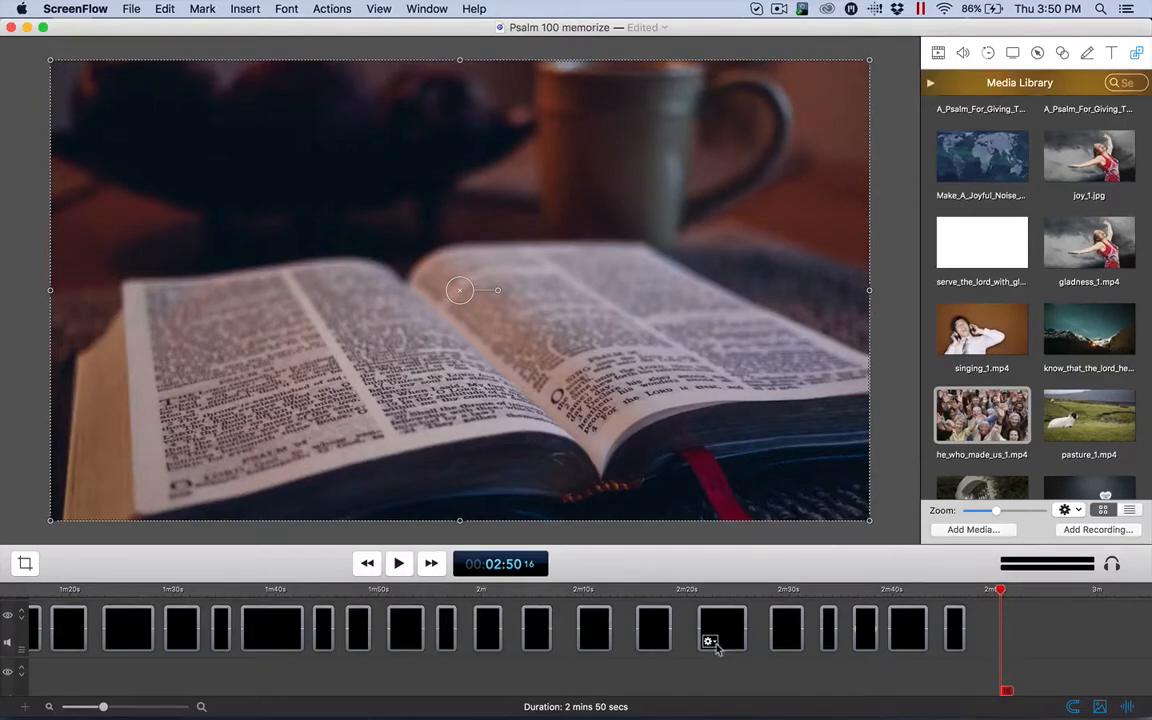
scroll(826, 668, up, 3)
scroll(826, 668, left, 3)
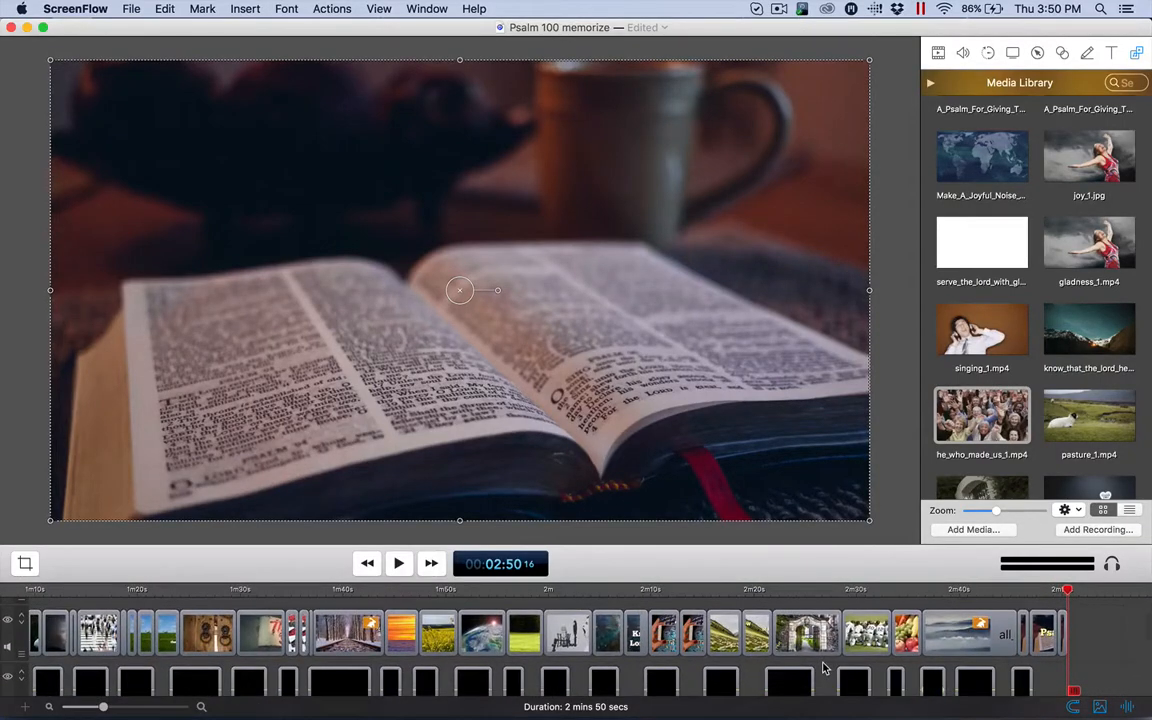
scroll(826, 668, down, 4)
scroll(823, 668, right, 2)
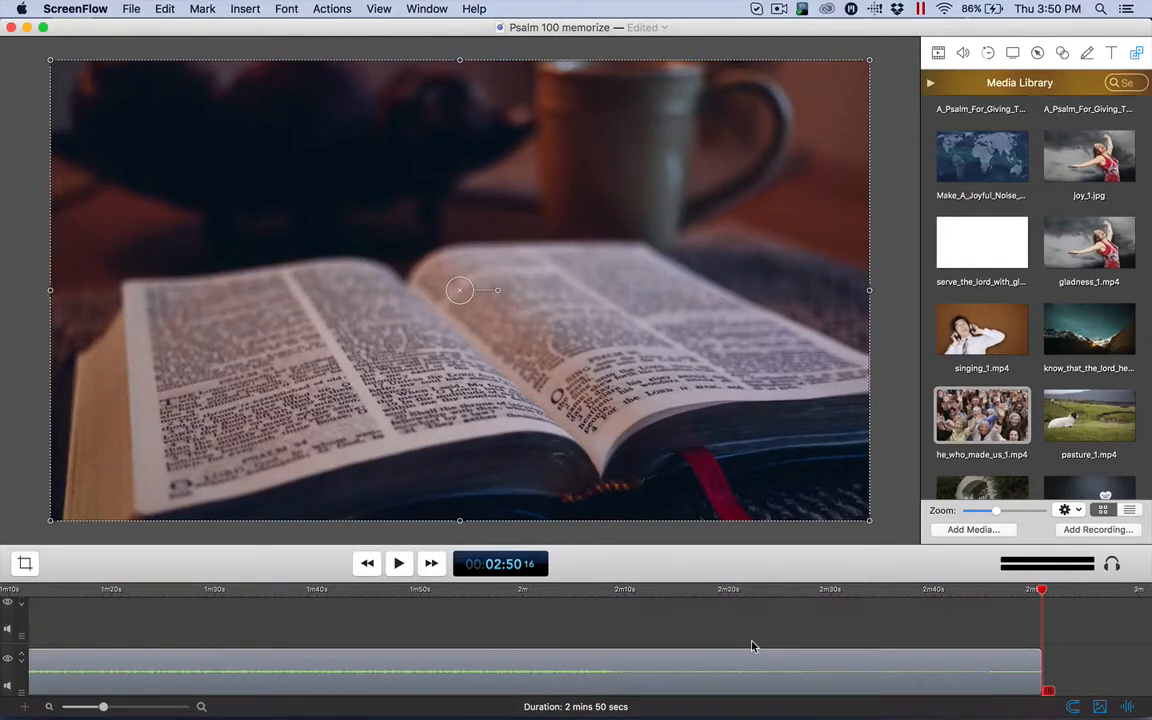
scroll(480, 693, up, 3)
scroll(480, 693, left, 3)
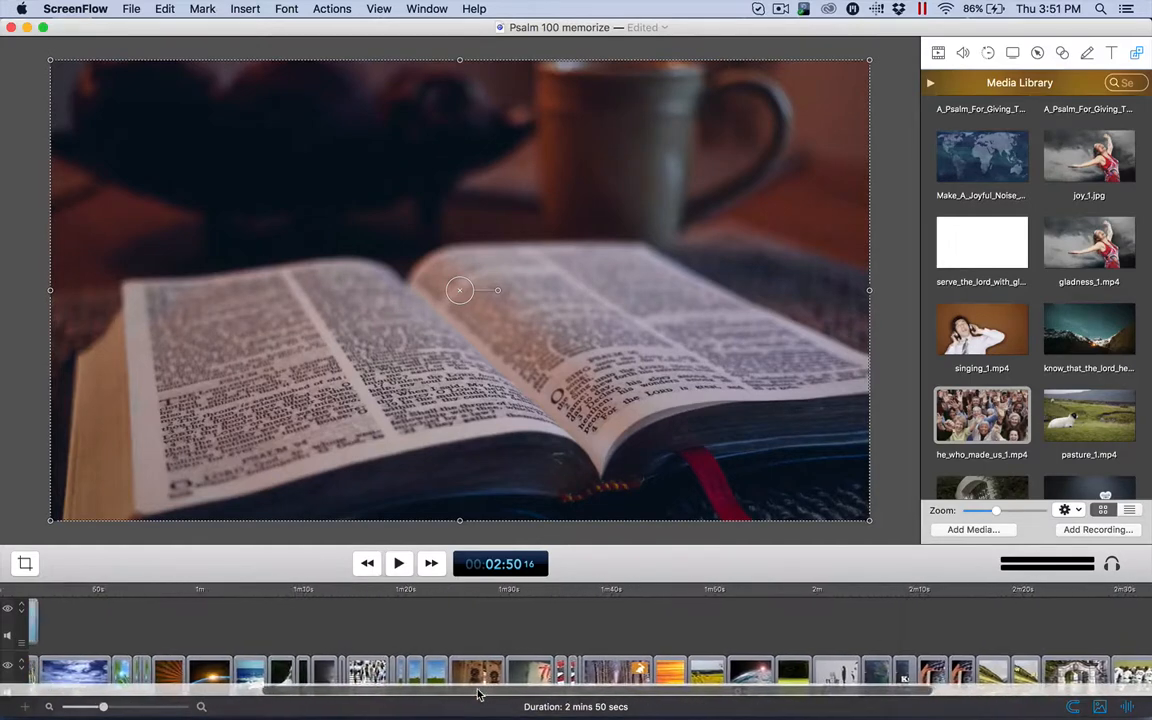
scroll(478, 693, down, 3)
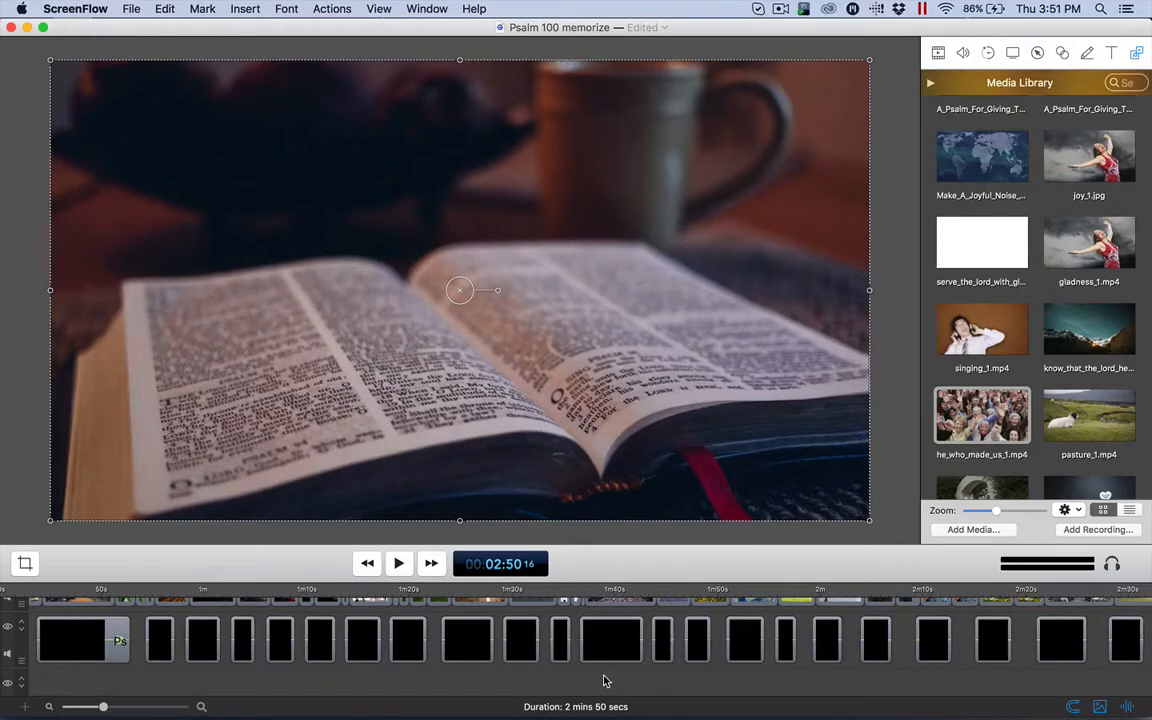
scroll(419, 681, up, 3)
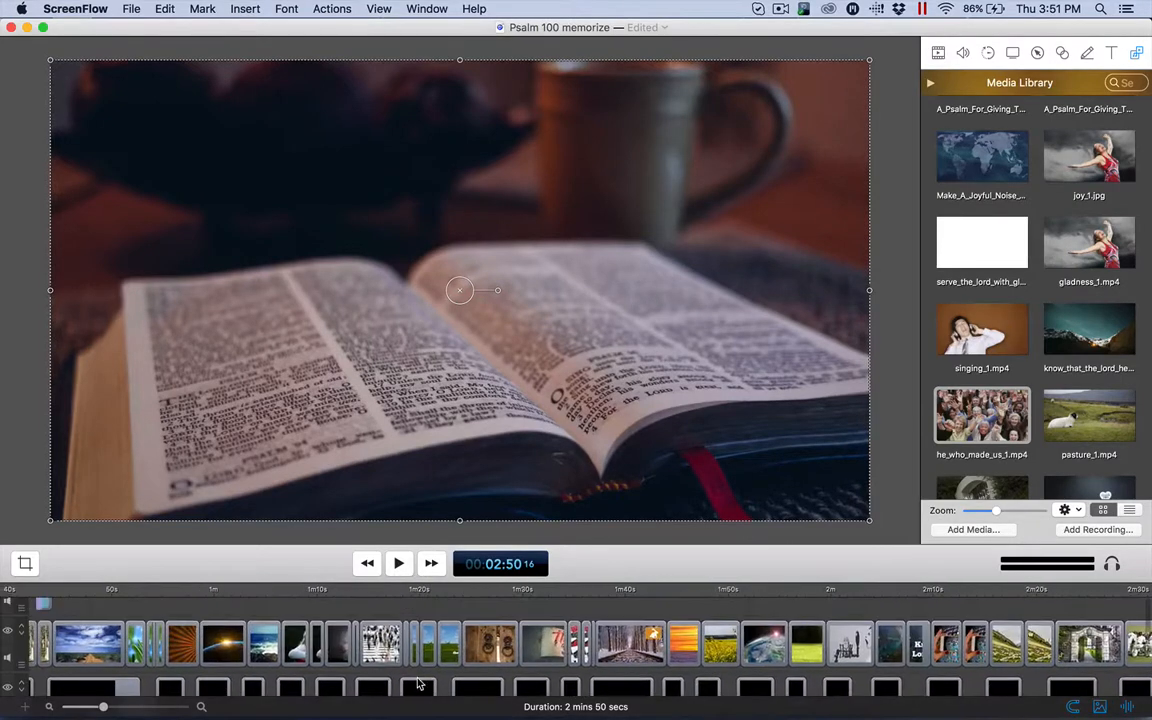
scroll(419, 682, left, 3)
scroll(419, 683, left, 3)
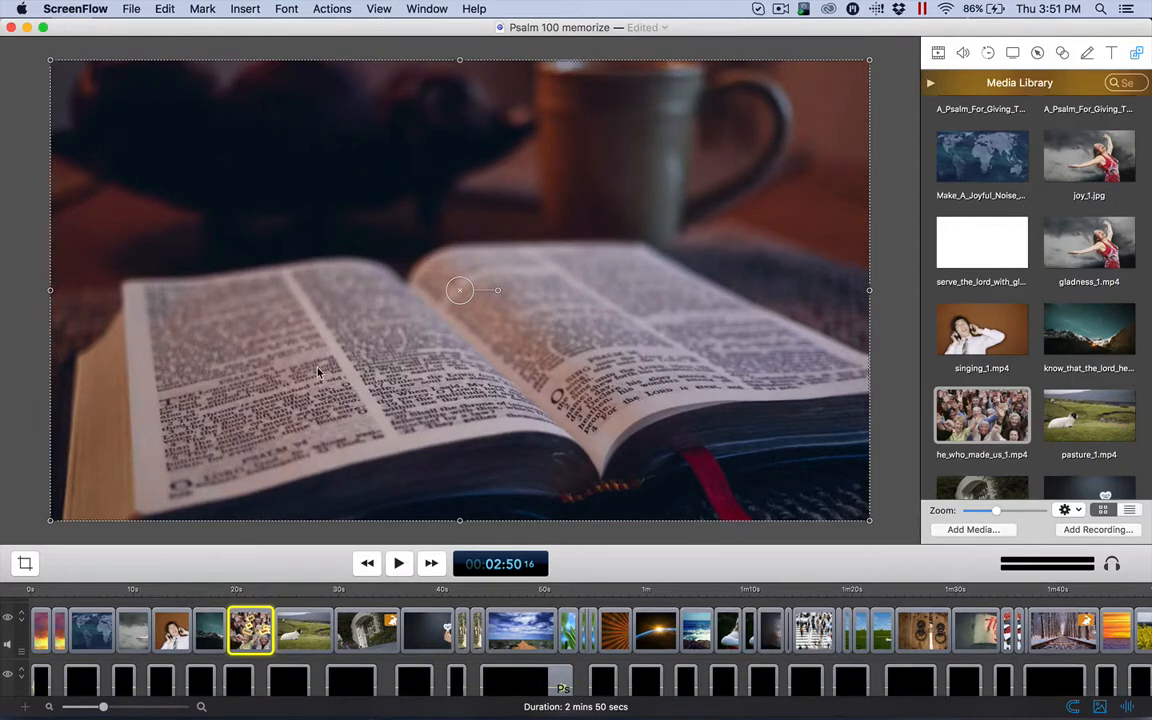
Step: Inspect the stacked tracks at the start of the timeline and preview the opening title at about 1 second
scroll(322, 598, down, 2)
scroll(322, 598, up, 4)
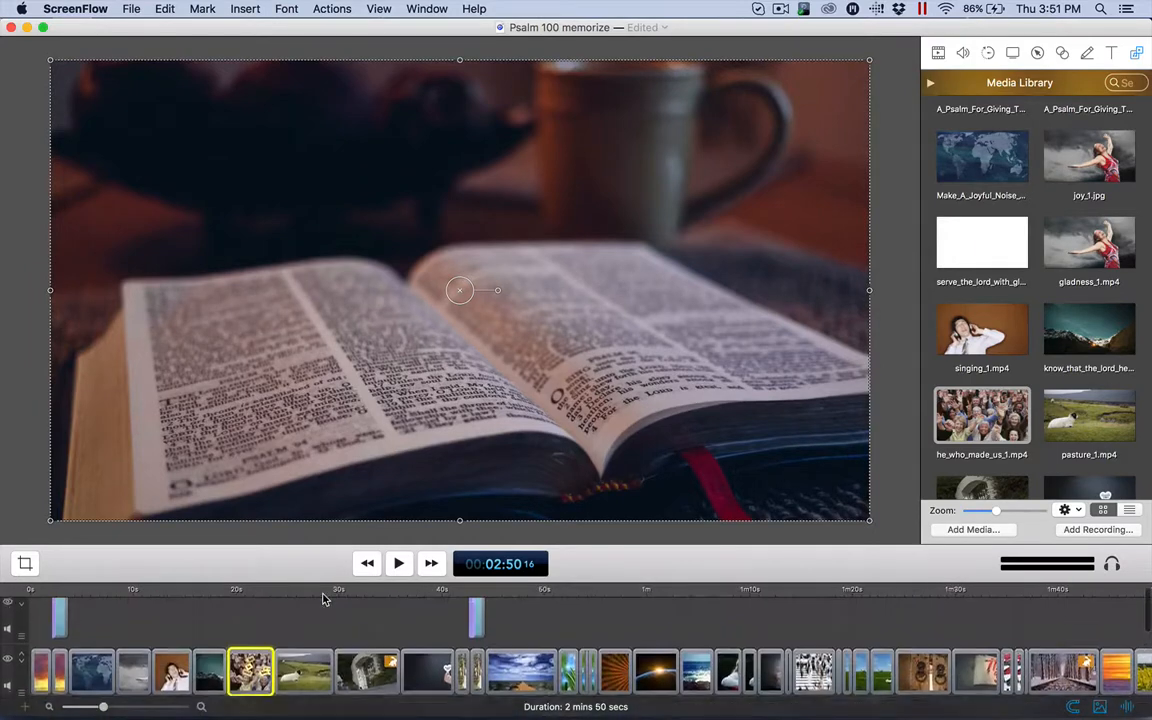
scroll(279, 634, down, 3)
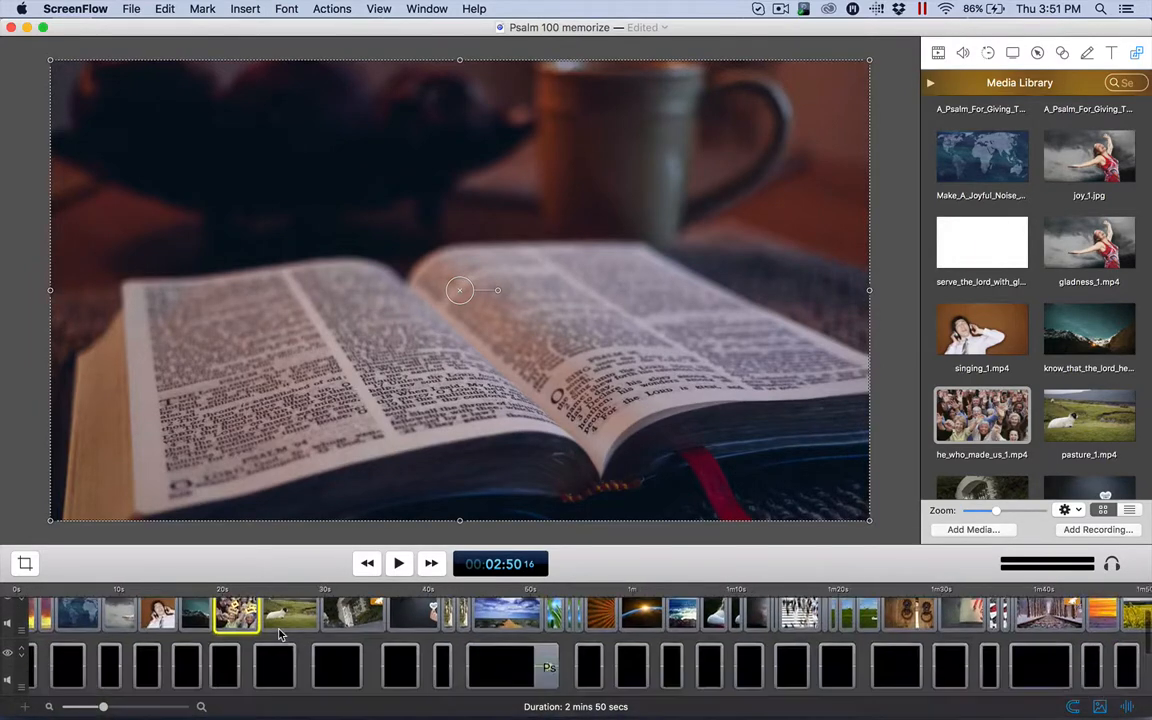
scroll(282, 634, up, 2)
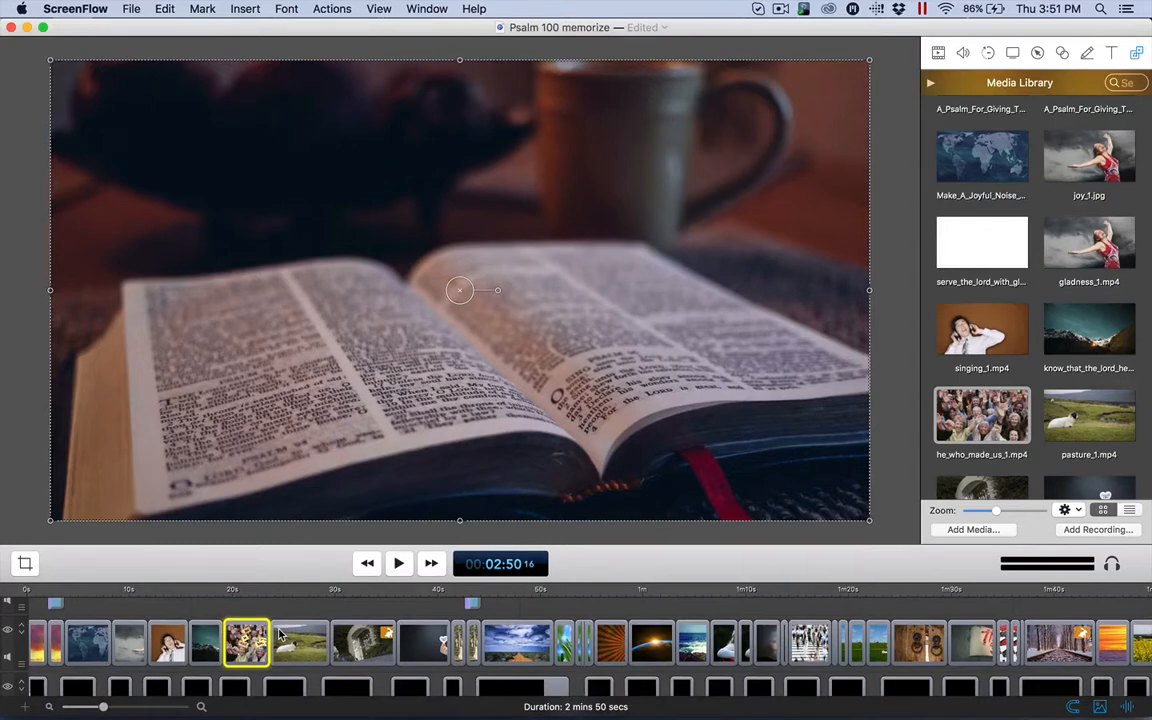
scroll(62, 592, up, 1)
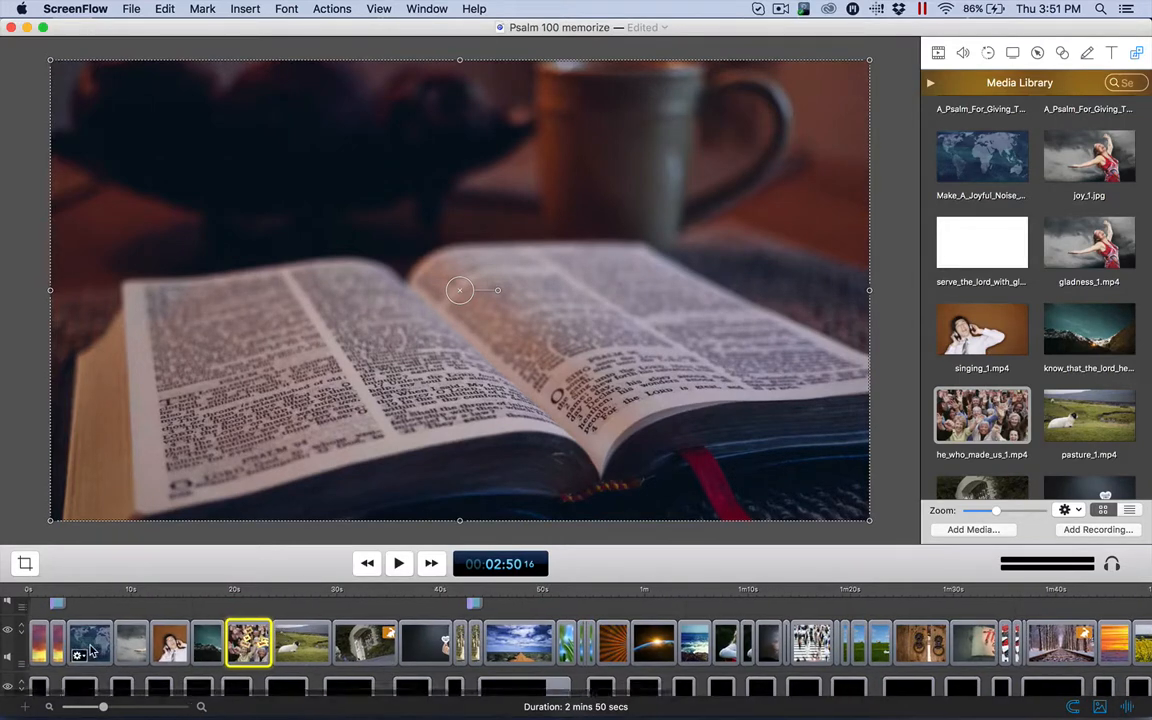
click(42, 592)
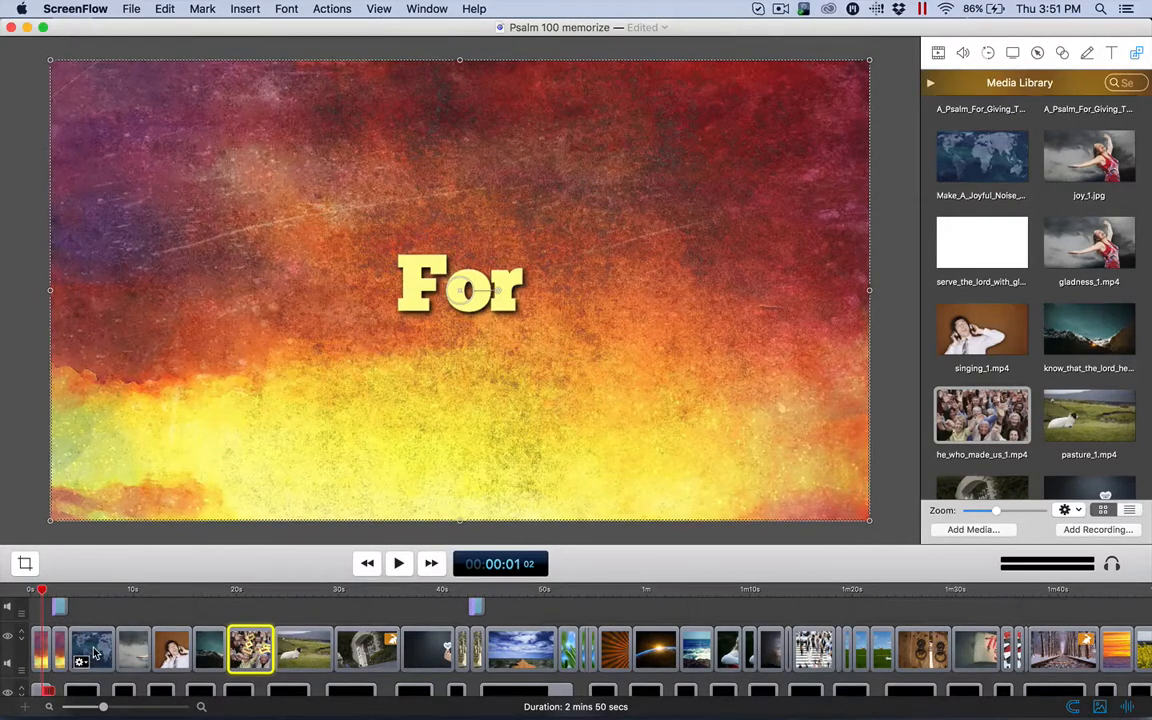
Step: Preview the cheering crowd clip at about 21 seconds and the sheep pasture clip at about 25 seconds
scroll(96, 645, down, 2)
click(244, 591)
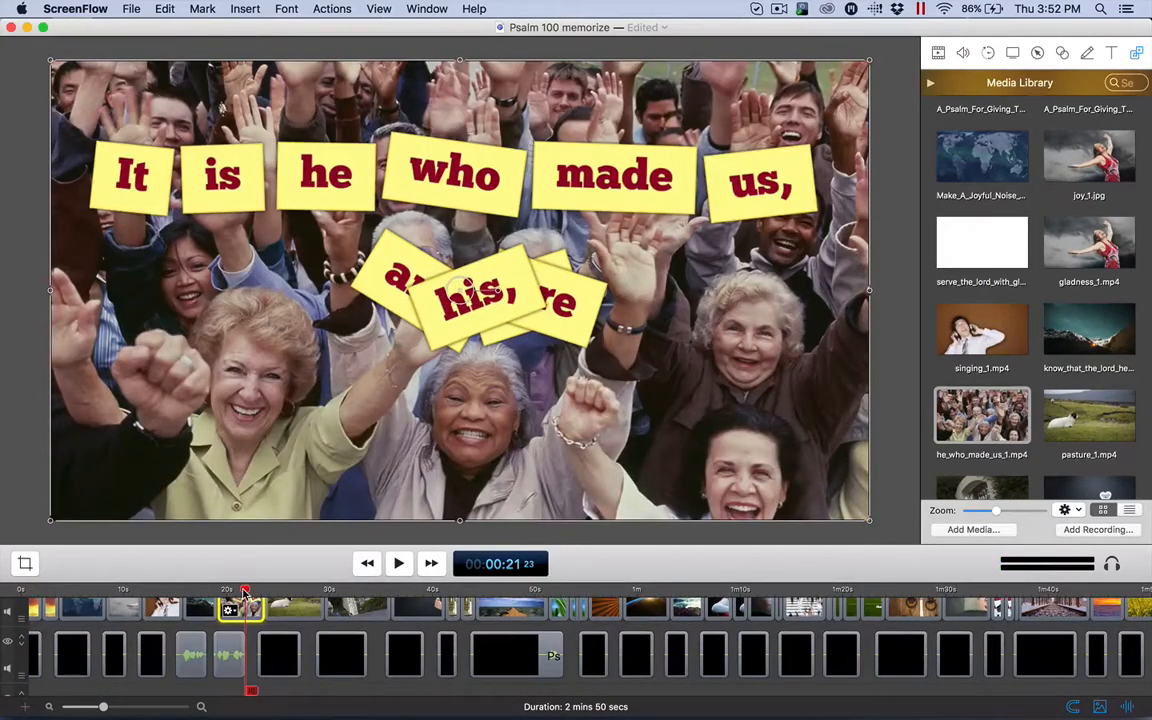
scroll(244, 600, up, 2)
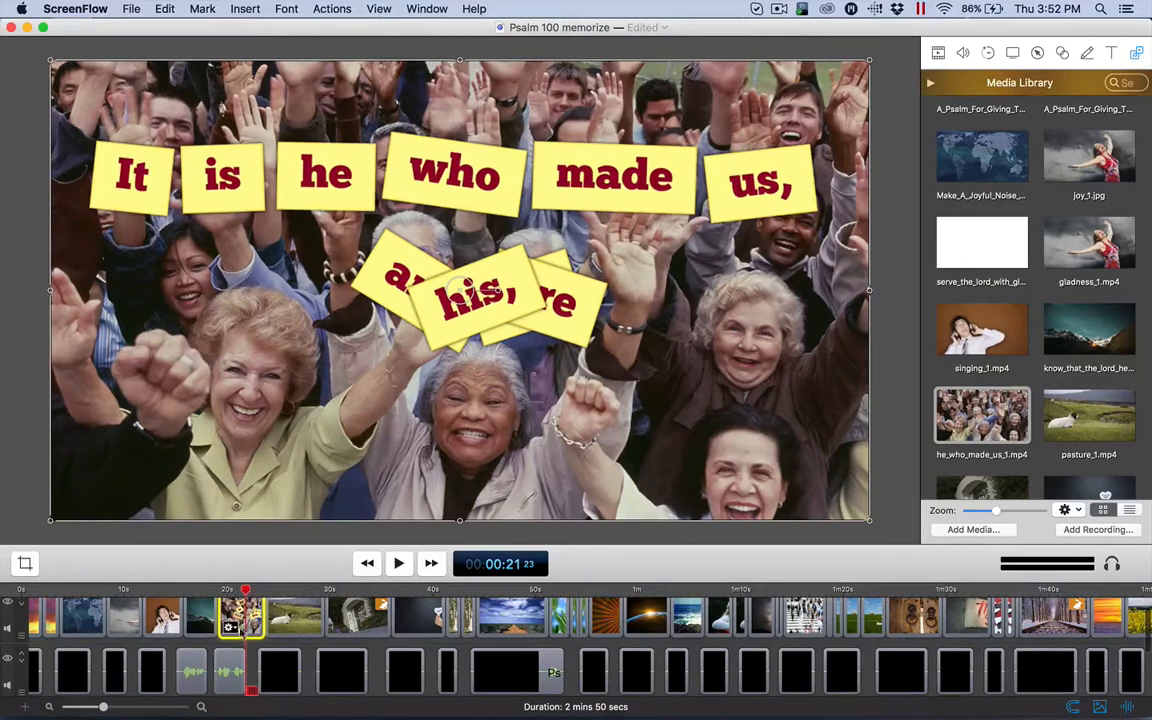
click(286, 591)
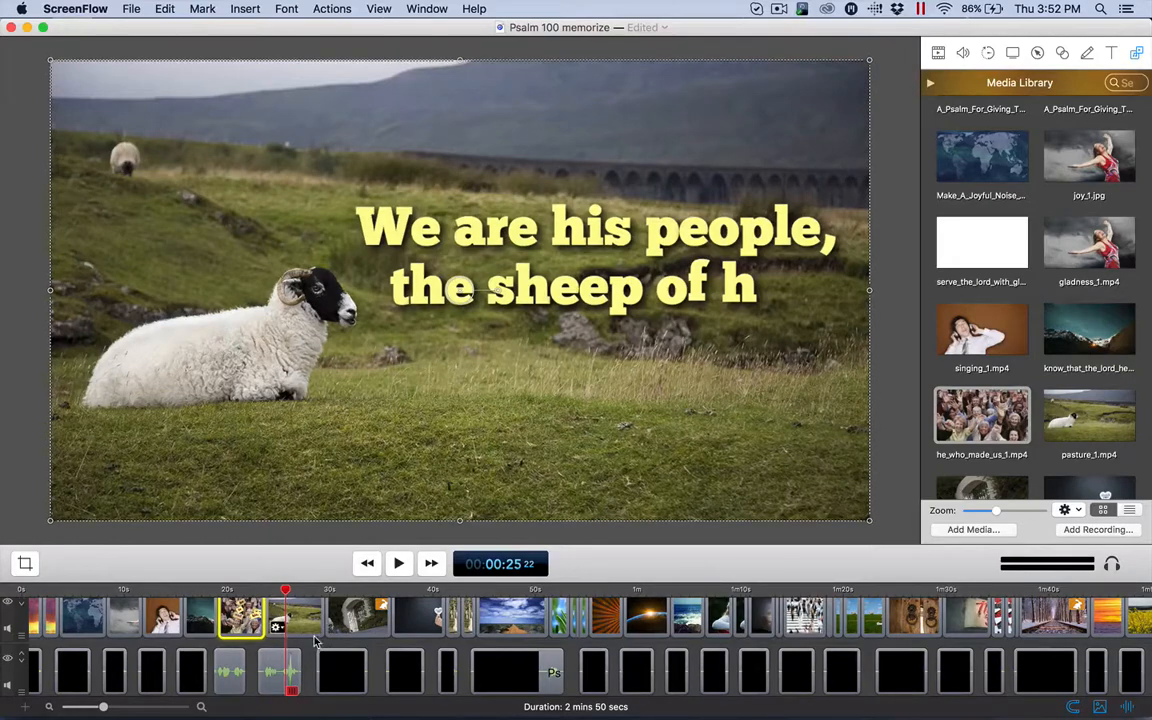
Step: Preview the clip of the boy singing into the microphone at about 2:02 and view the remaining clips
scroll(310, 648, right, 10)
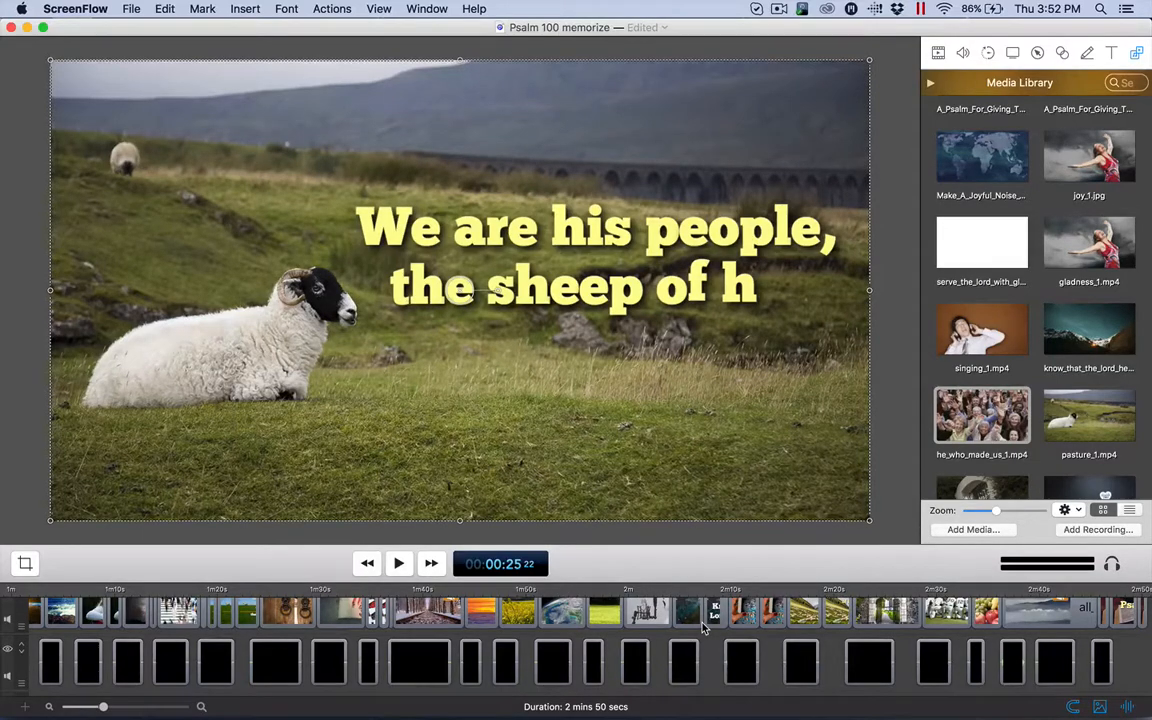
click(651, 590)
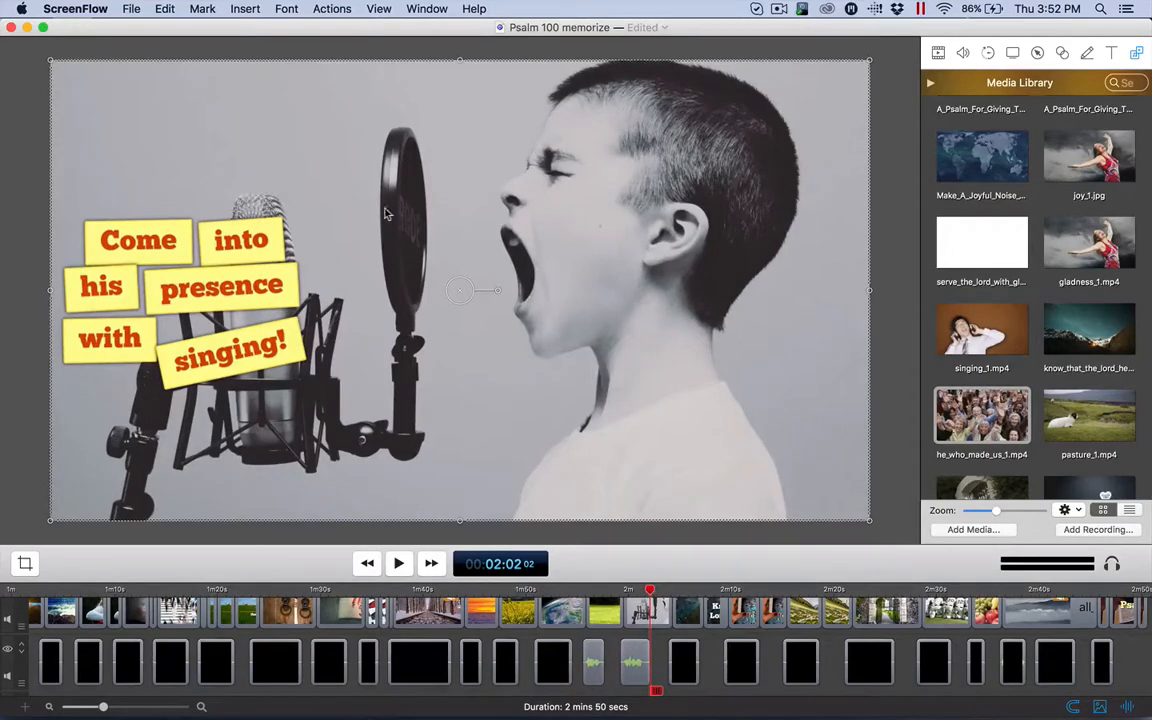
click(611, 590)
click(649, 592)
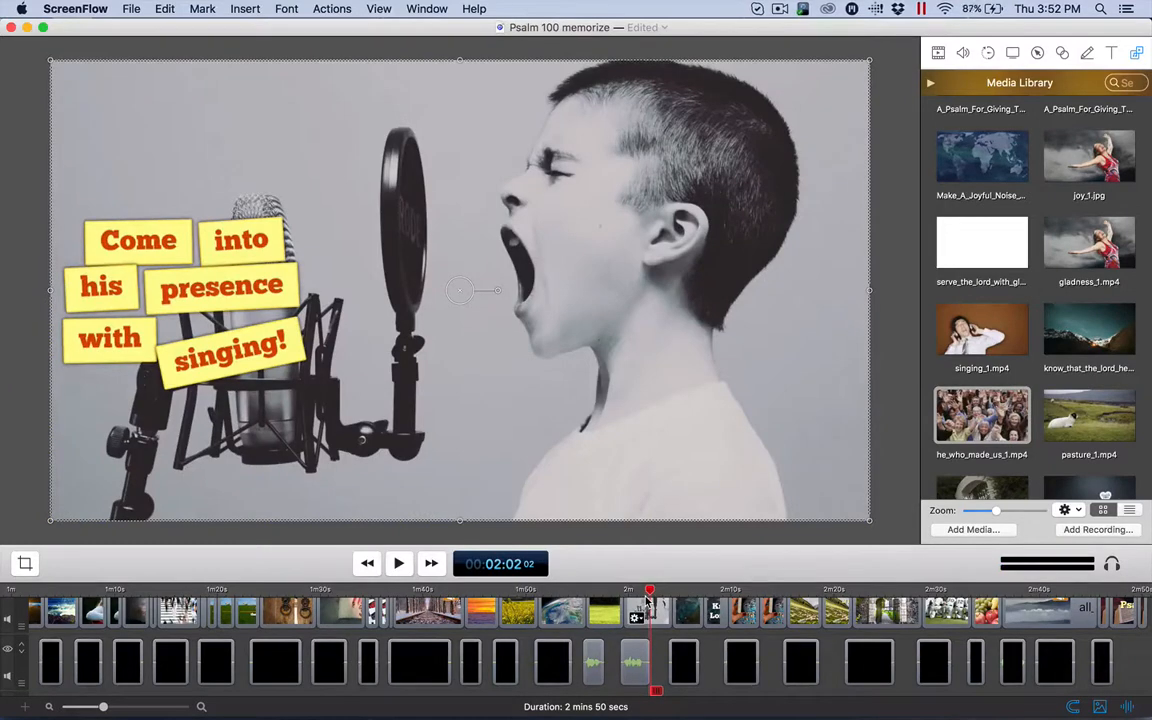
scroll(650, 604, right, 5)
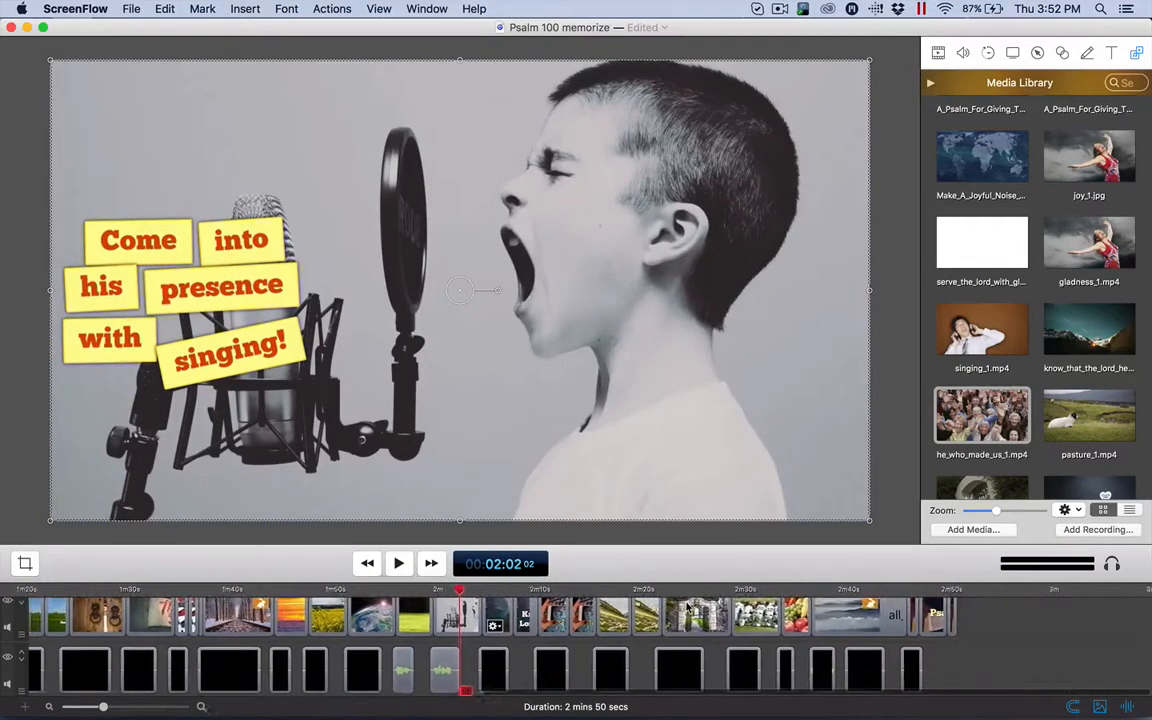
scroll(687, 606, left, 1)
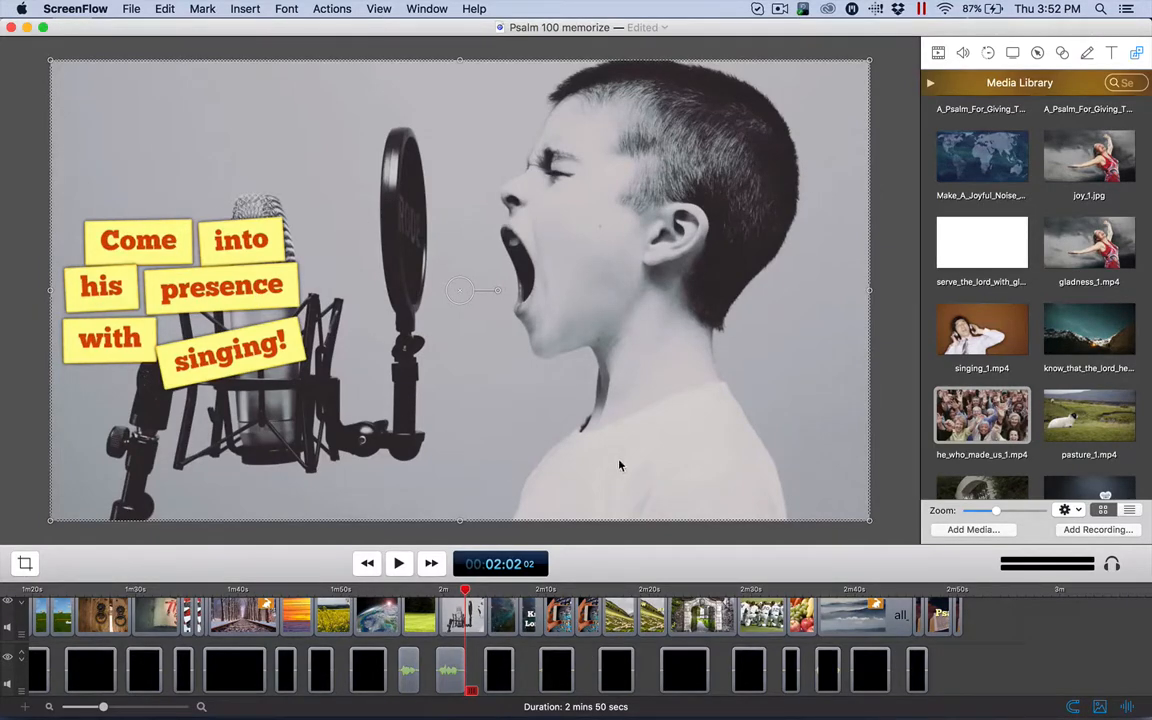
Step: Scrub to the smartphone photo-wall clip at about 2:11 and look over the tracks through the end of the project
drag(500, 590, 558, 593)
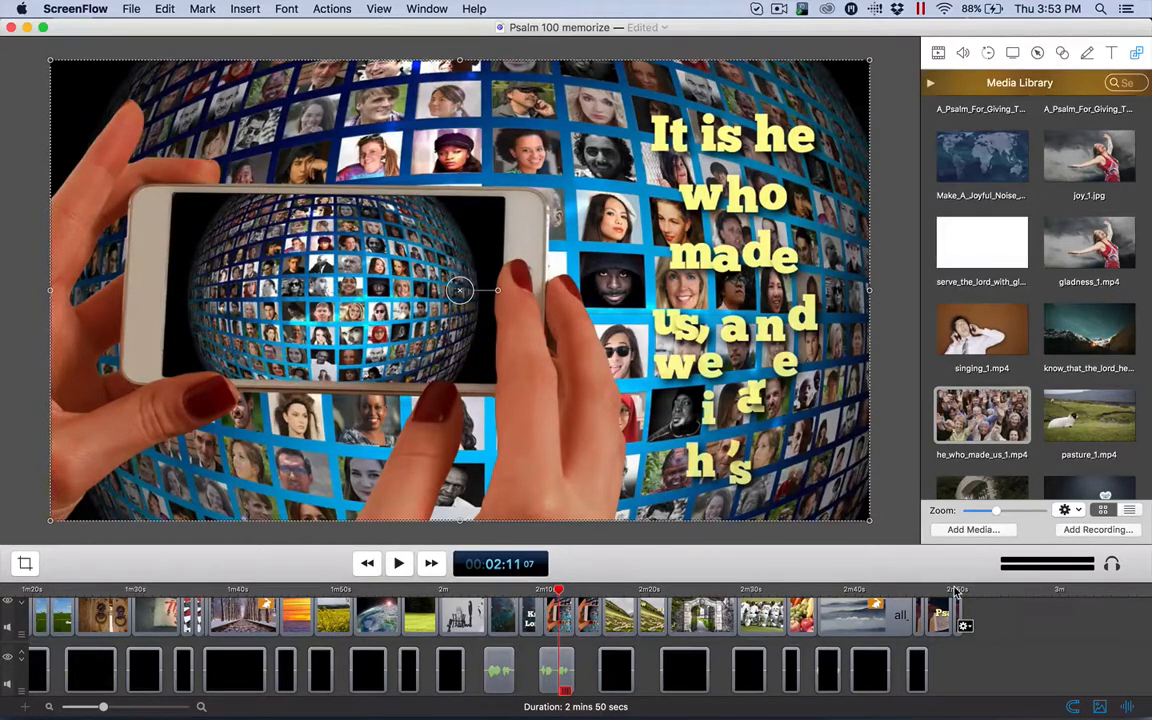
scroll(772, 647, down, 2)
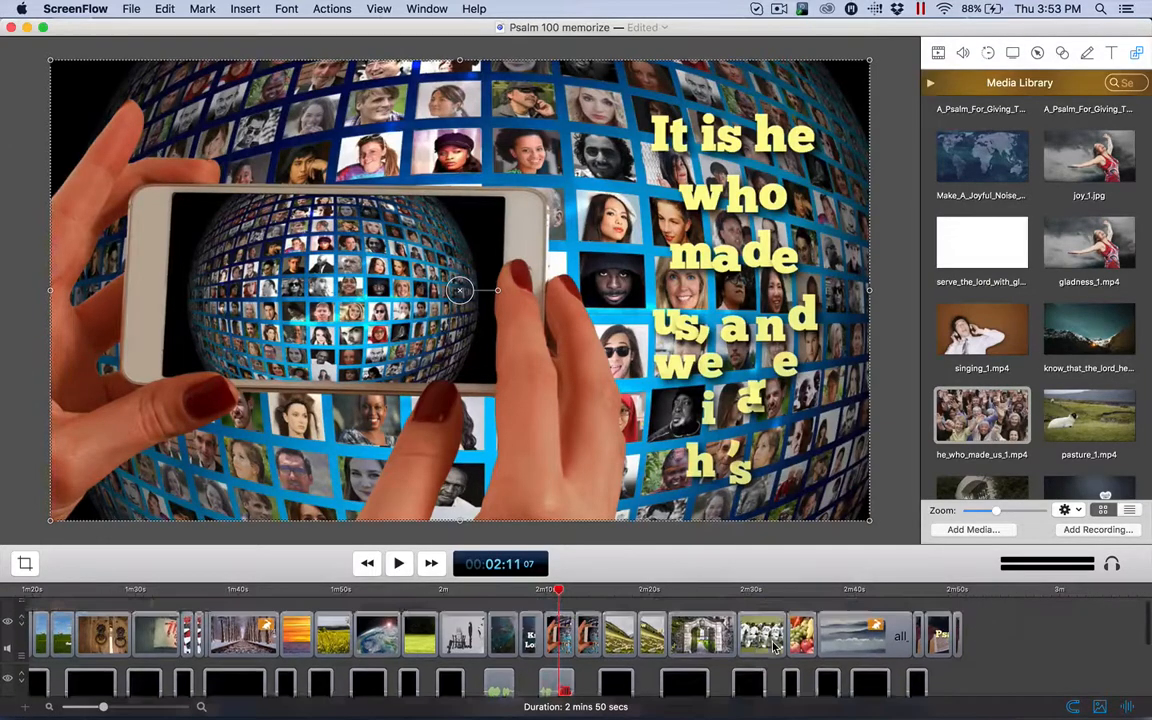
scroll(772, 647, up, 2)
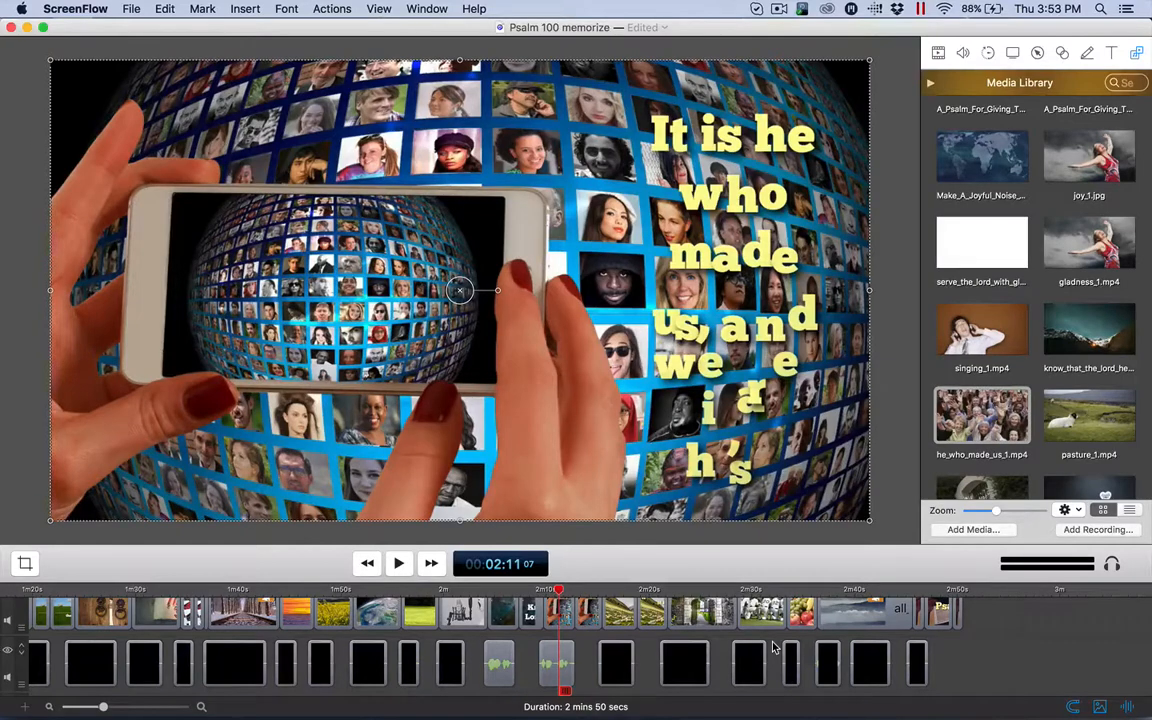
scroll(800, 620, up, 2)
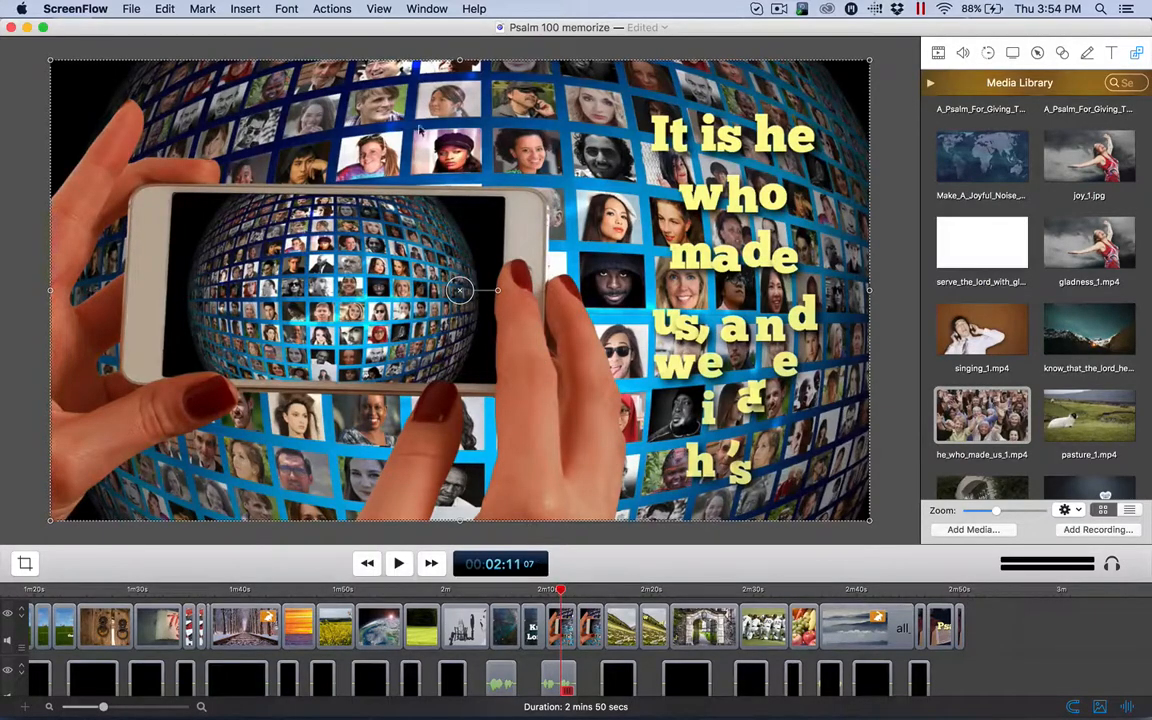
scroll(600, 645, down, 3)
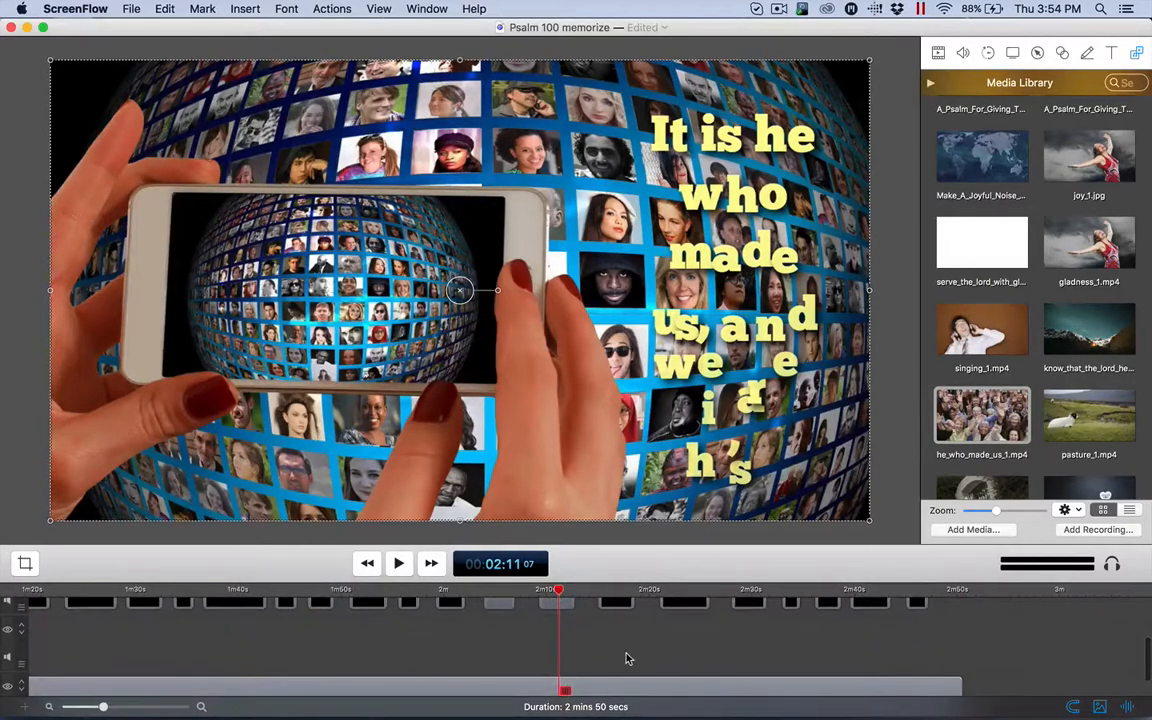
scroll(627, 658, up, 3)
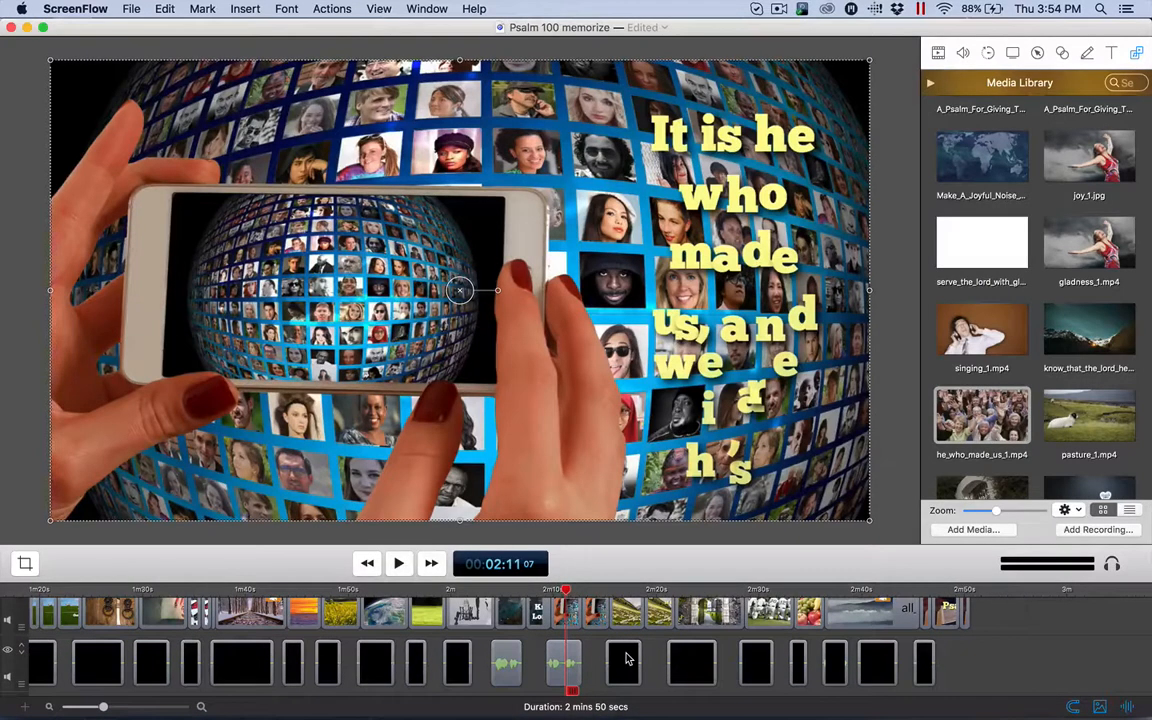